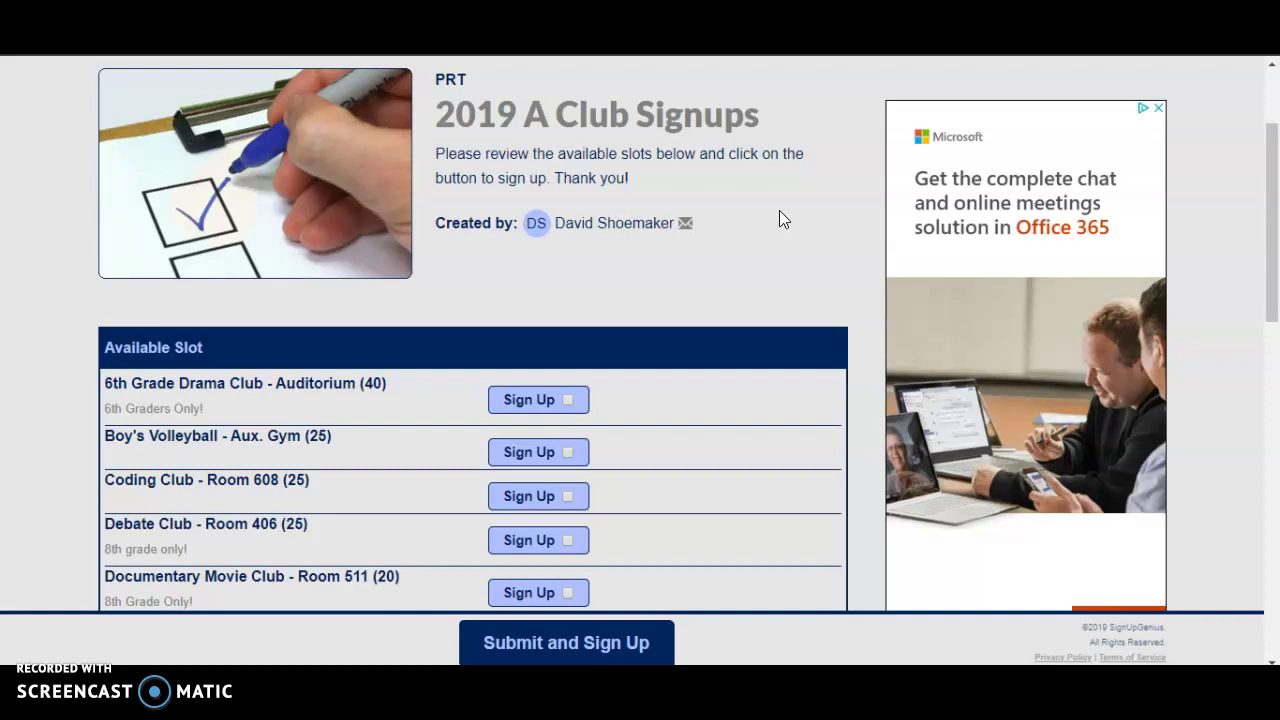
Step: Look over the list of available club slots on the 2019 A Club Signups page
left_click(588, 314)
left_click(664, 262)
left_click(603, 287)
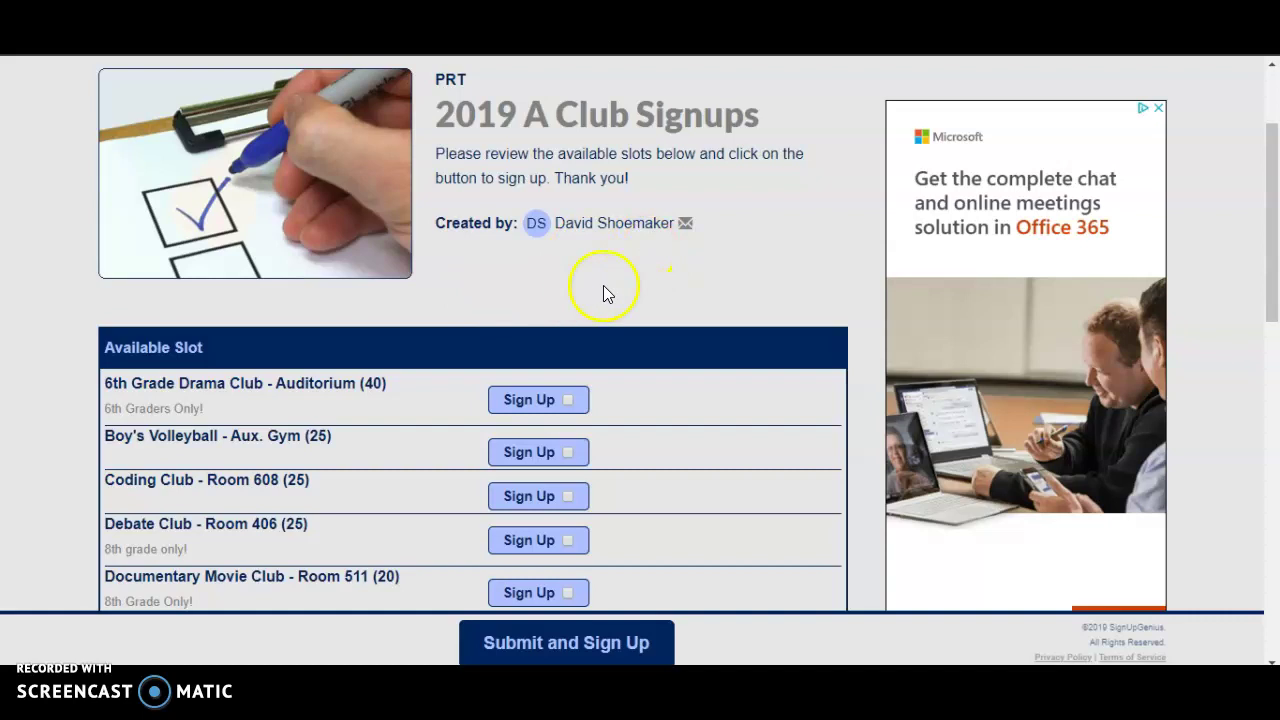
scroll(603, 302, "down", 3)
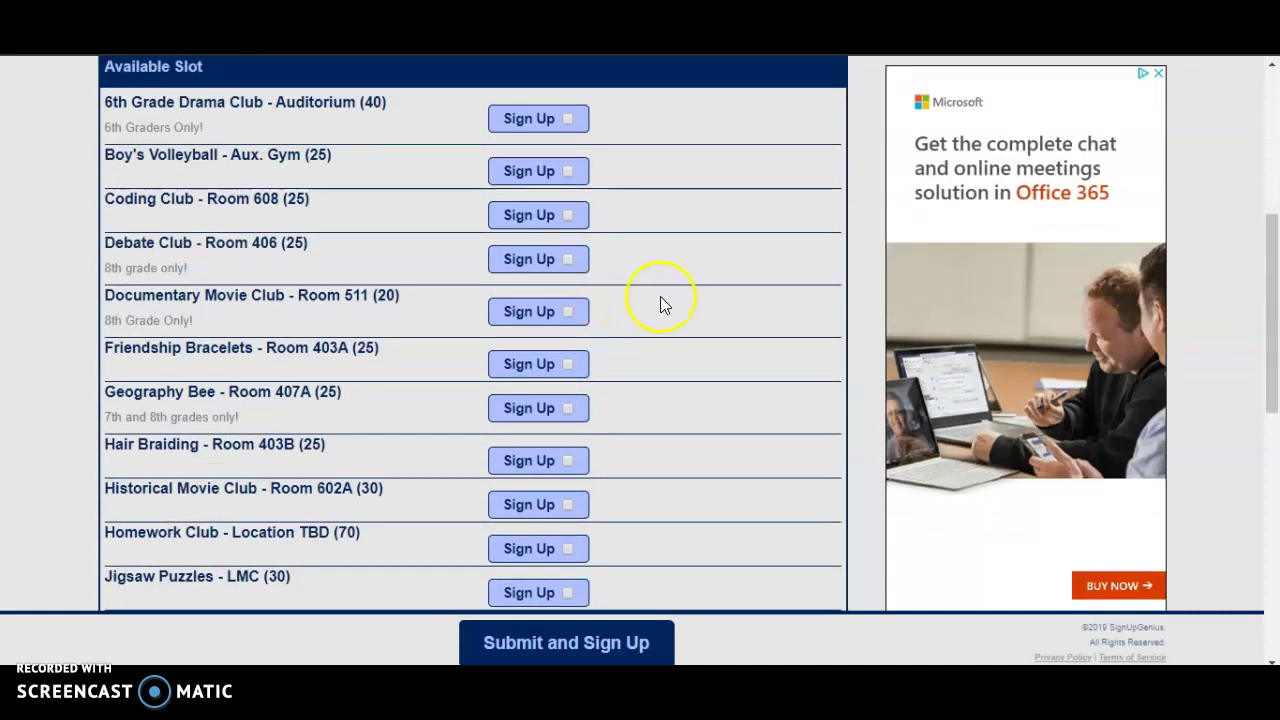
scroll(666, 276, "up", 3)
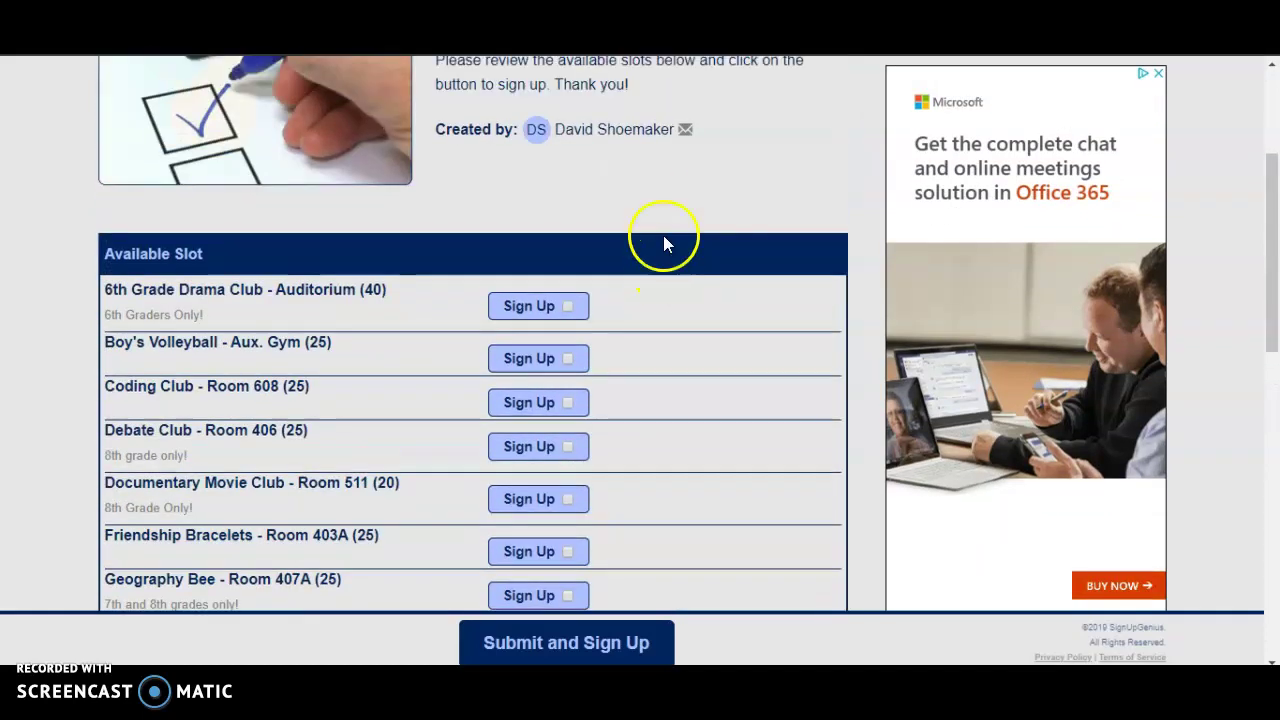
scroll(662, 200, "up", 1)
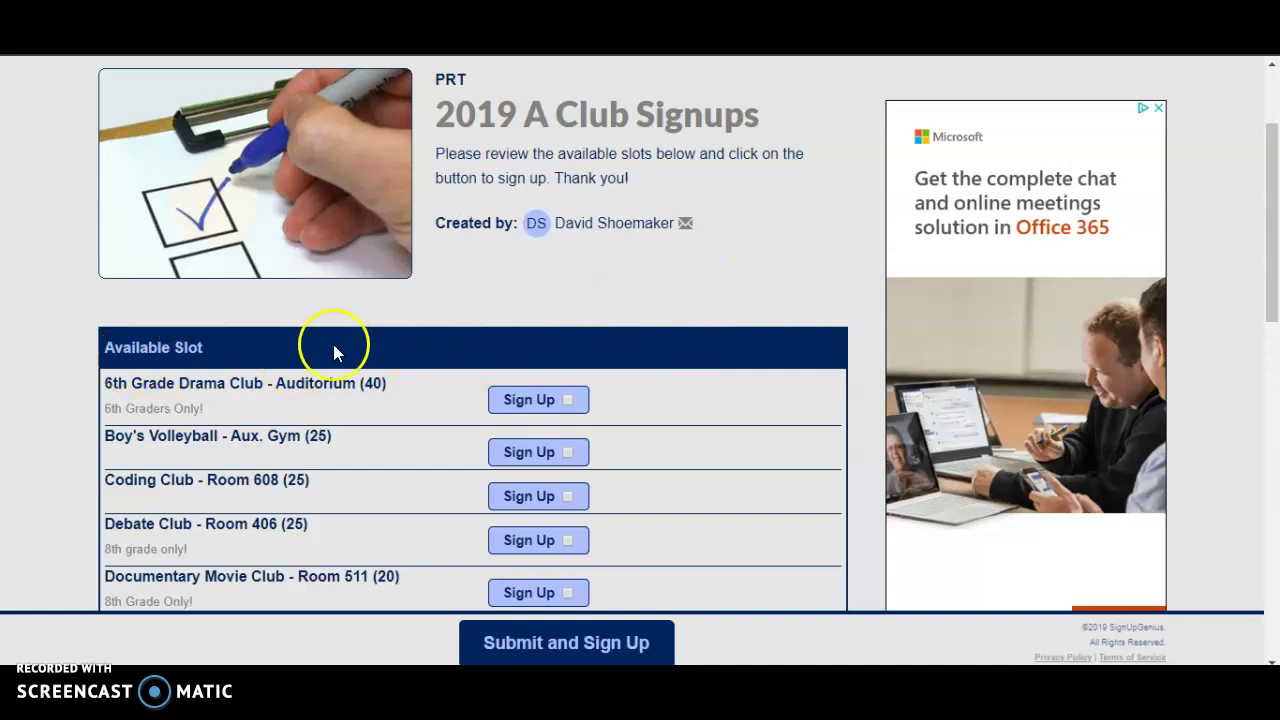
scroll(395, 355, "down", 1)
scroll(480, 340, "down", 3)
scroll(680, 306, "up", 2)
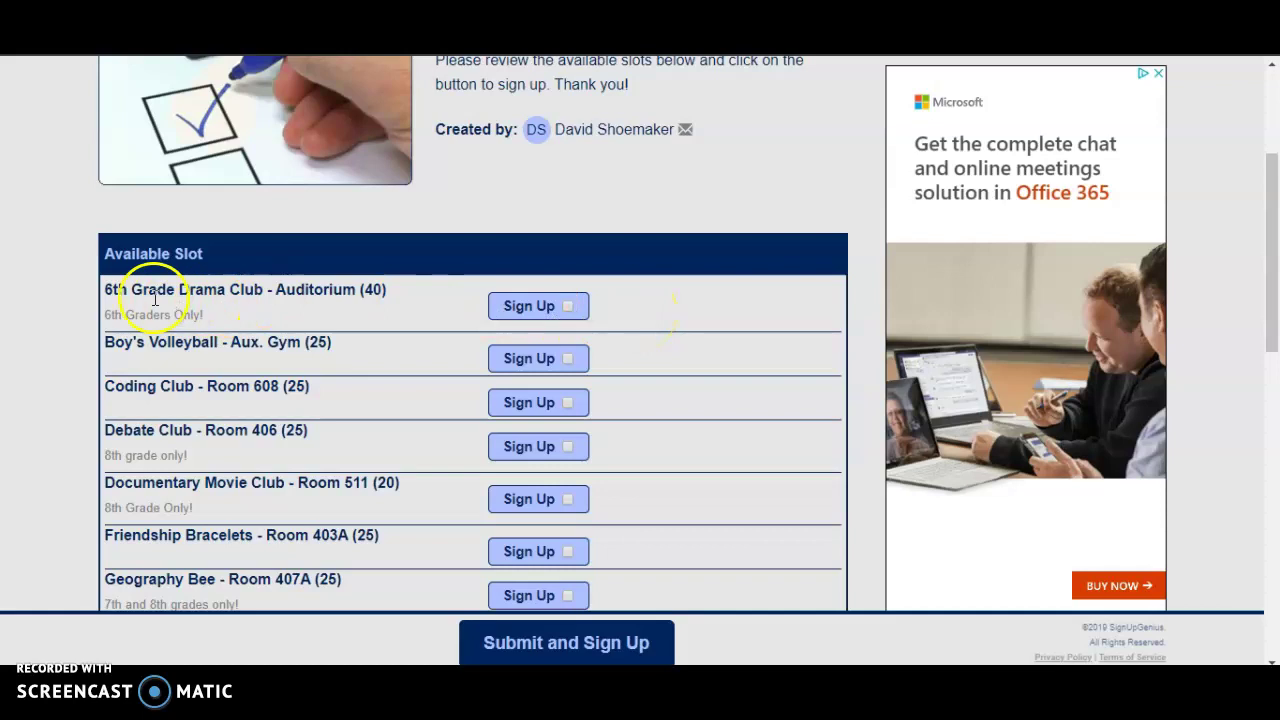
Step: Examine the grade-level and class restrictions noted under the clubs, from 6th Grade Drama Club through to Student Leadership Team
left_click_drag(106, 291, 363, 308)
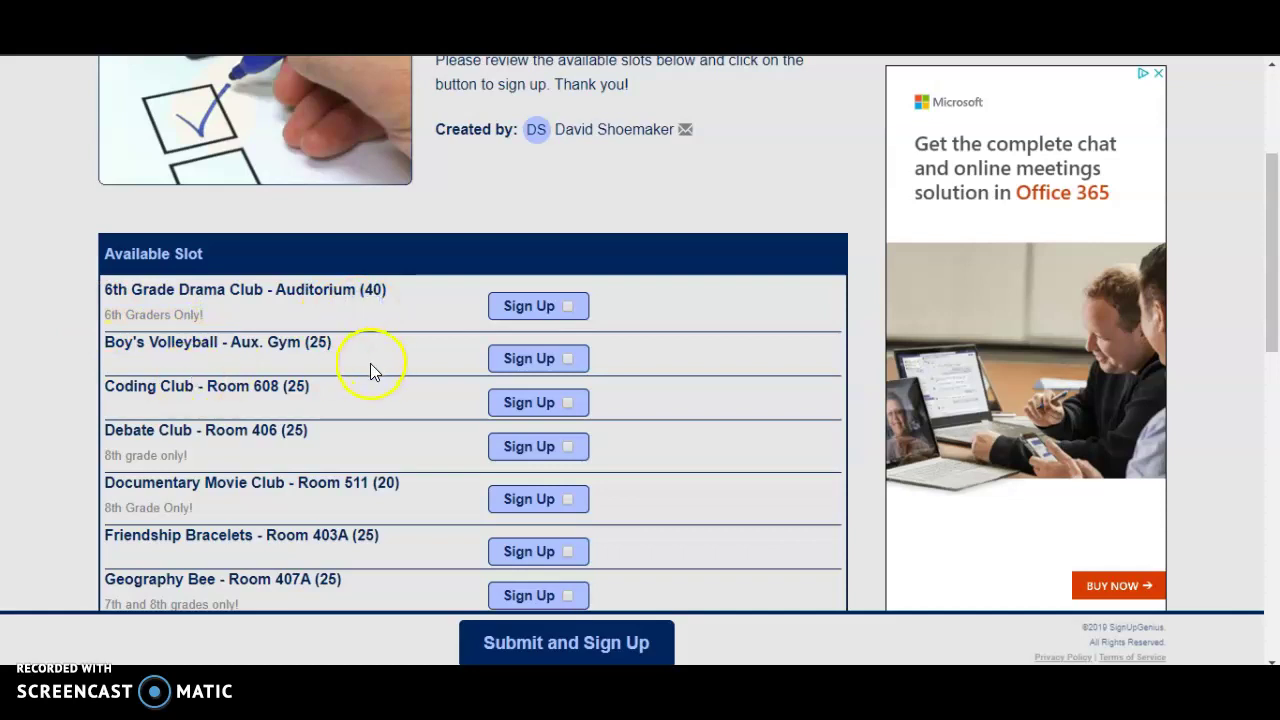
scroll(368, 365, "down", 2)
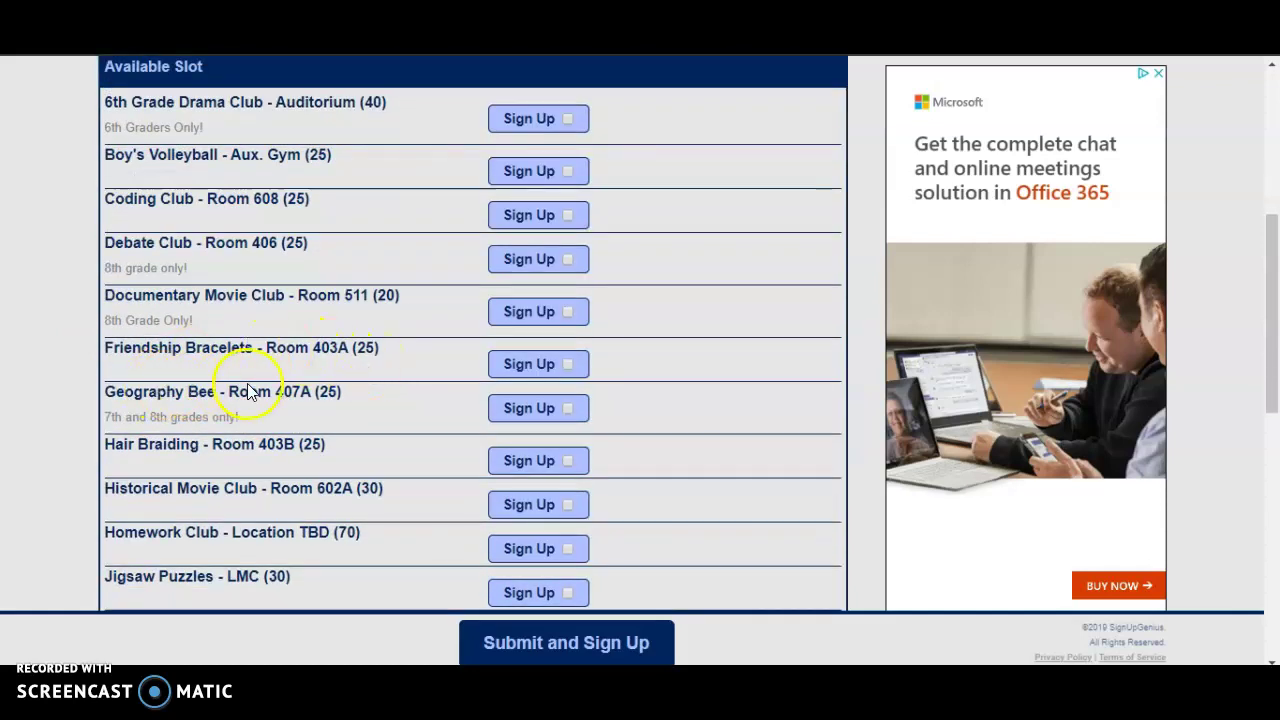
left_click(229, 418)
left_click_drag(229, 418, 105, 417)
left_click(284, 413)
left_click_drag(105, 270, 189, 273)
left_click_drag(106, 323, 193, 320)
left_click_drag(108, 417, 323, 414)
left_click(320, 414)
scroll(260, 405, "down", 3)
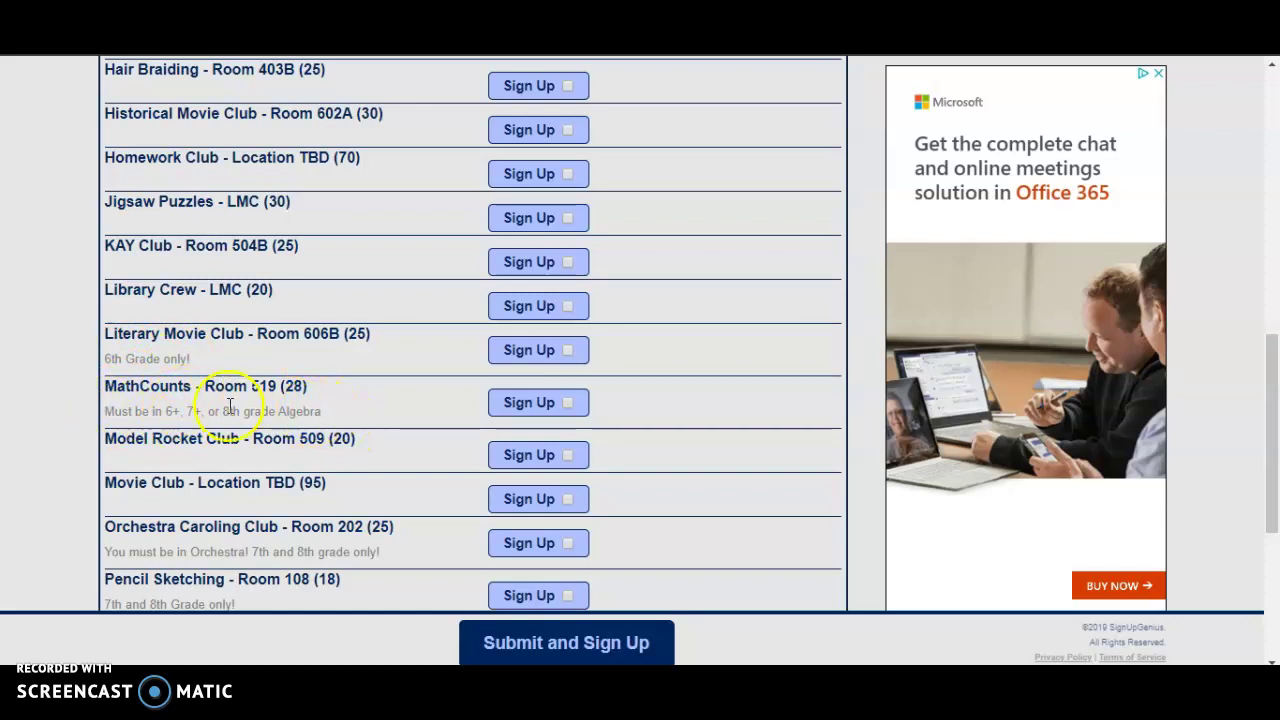
scroll(200, 390, "down", 2)
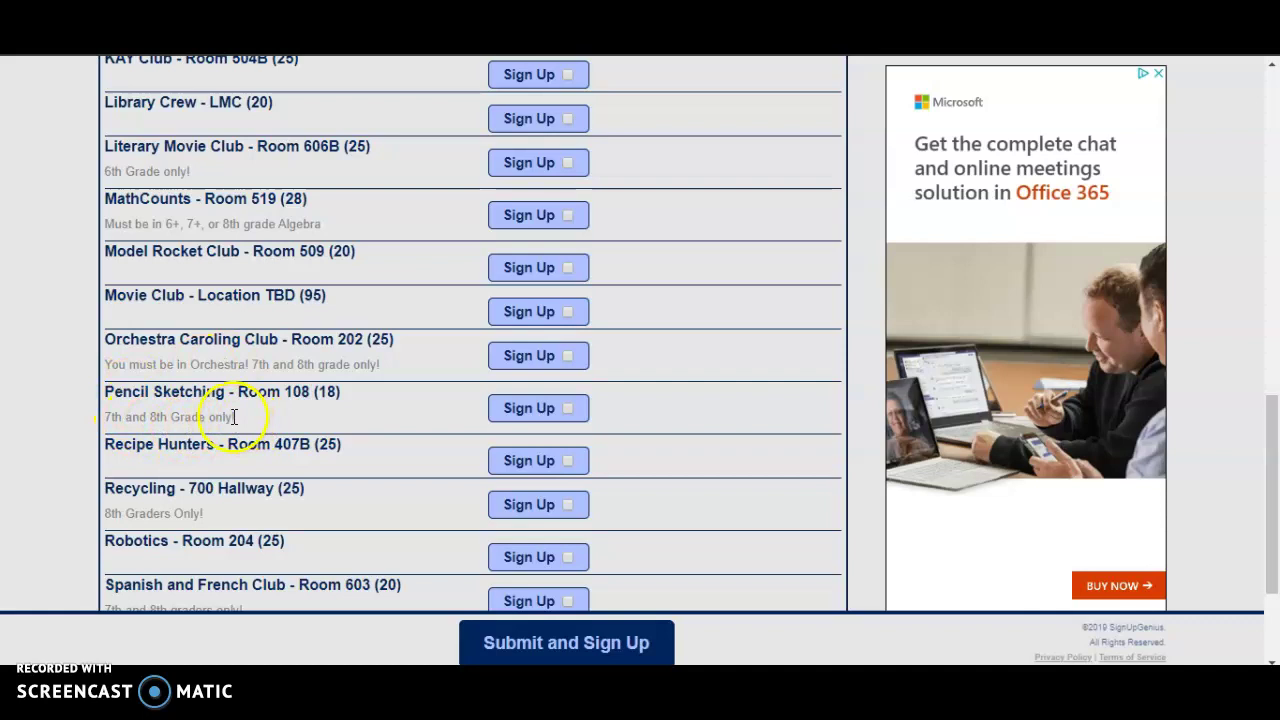
scroll(70, 425, "down", 1)
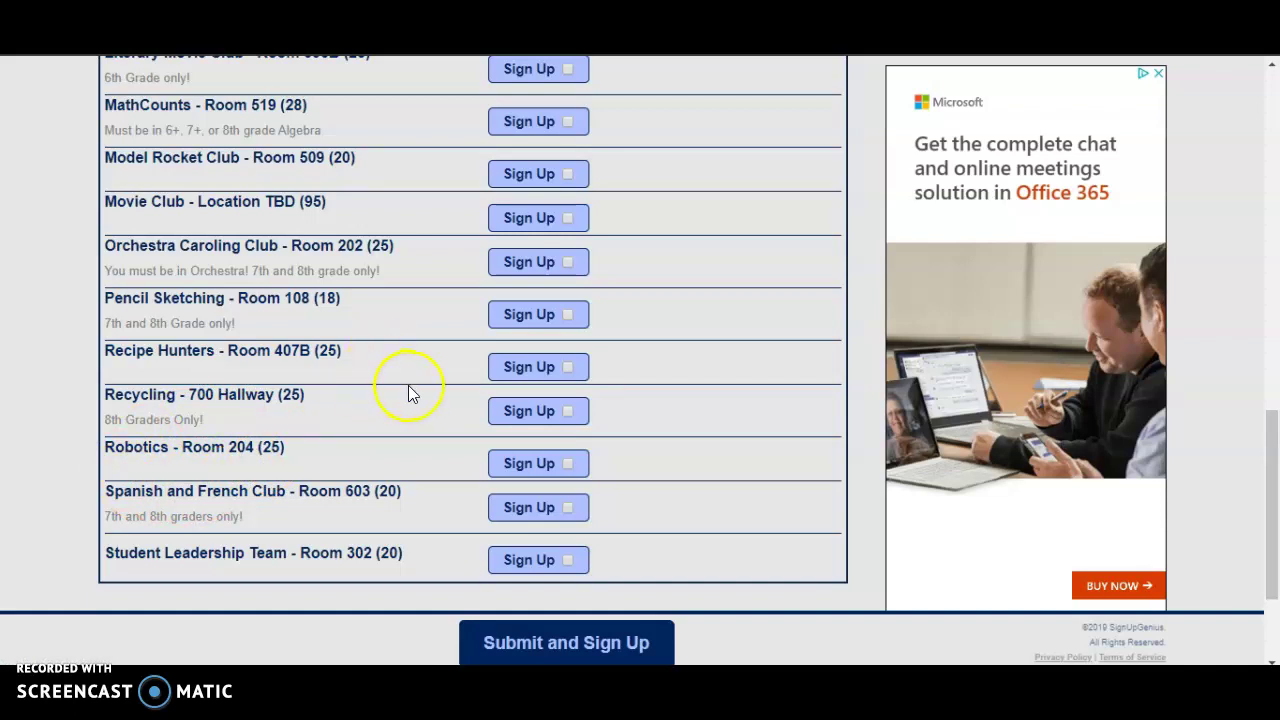
Step: Choose the Coding Club - Room 608 slot and submit the selection to reach its sign-up form
scroll(409, 387, "up", 8)
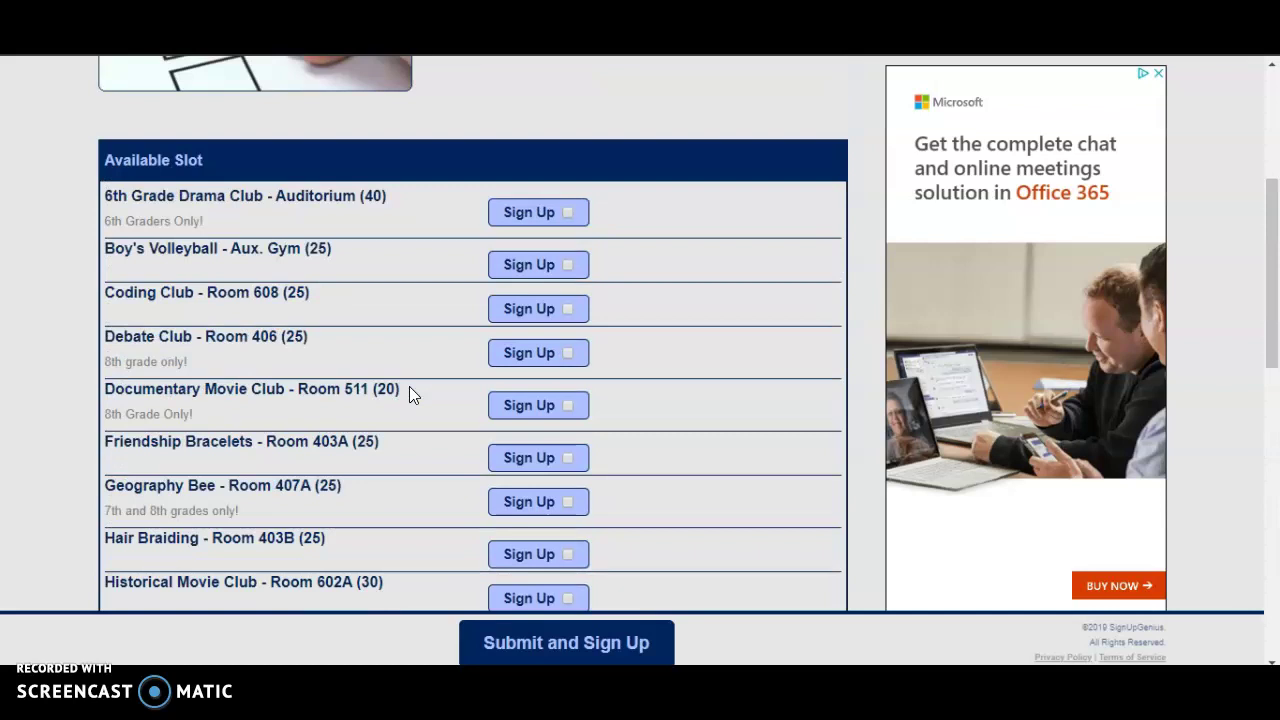
left_click(568, 309)
left_click(578, 645)
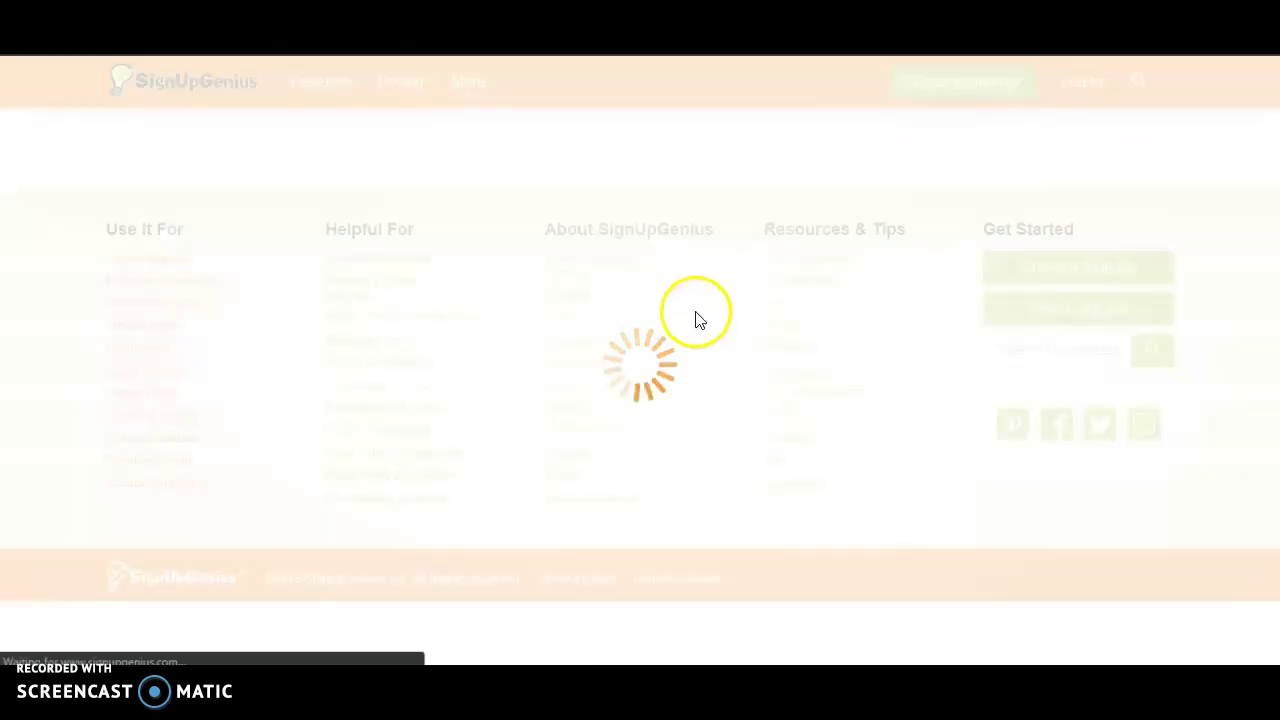
Step: Fill in the student's first and last name on the Coding Club form, leaving the comment blank
scroll(440, 350, "down", 2)
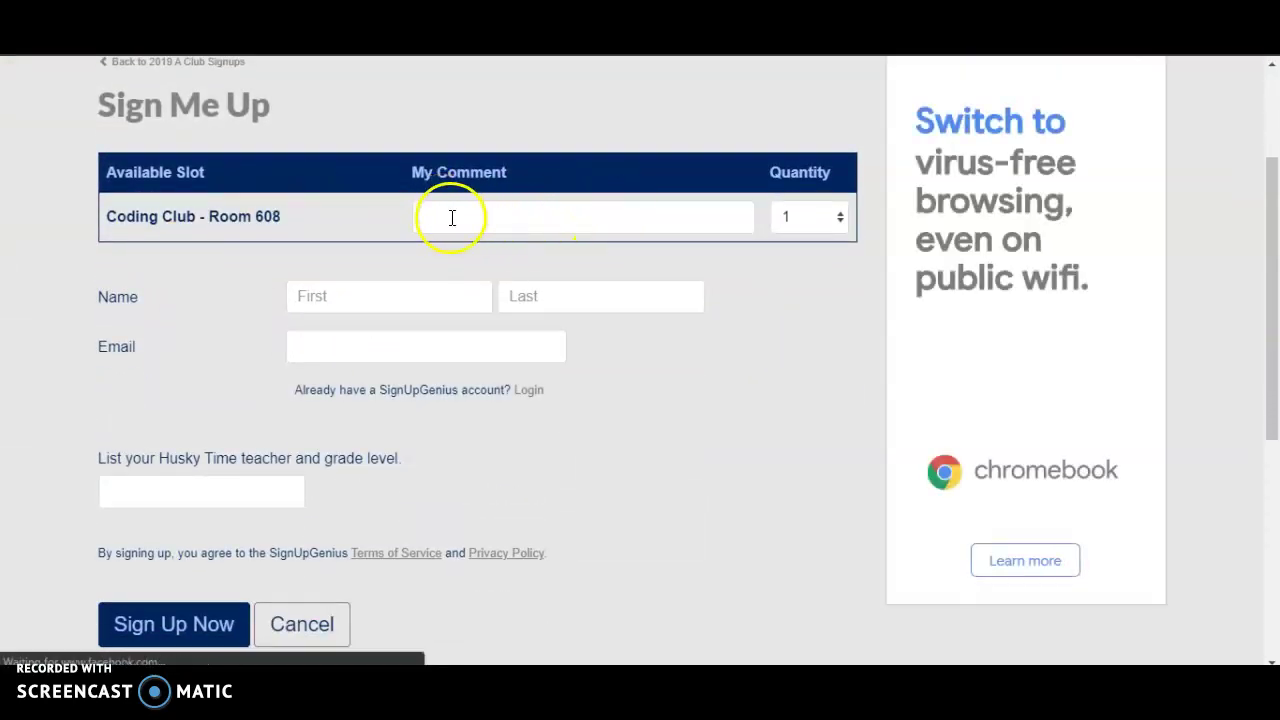
left_click(456, 217)
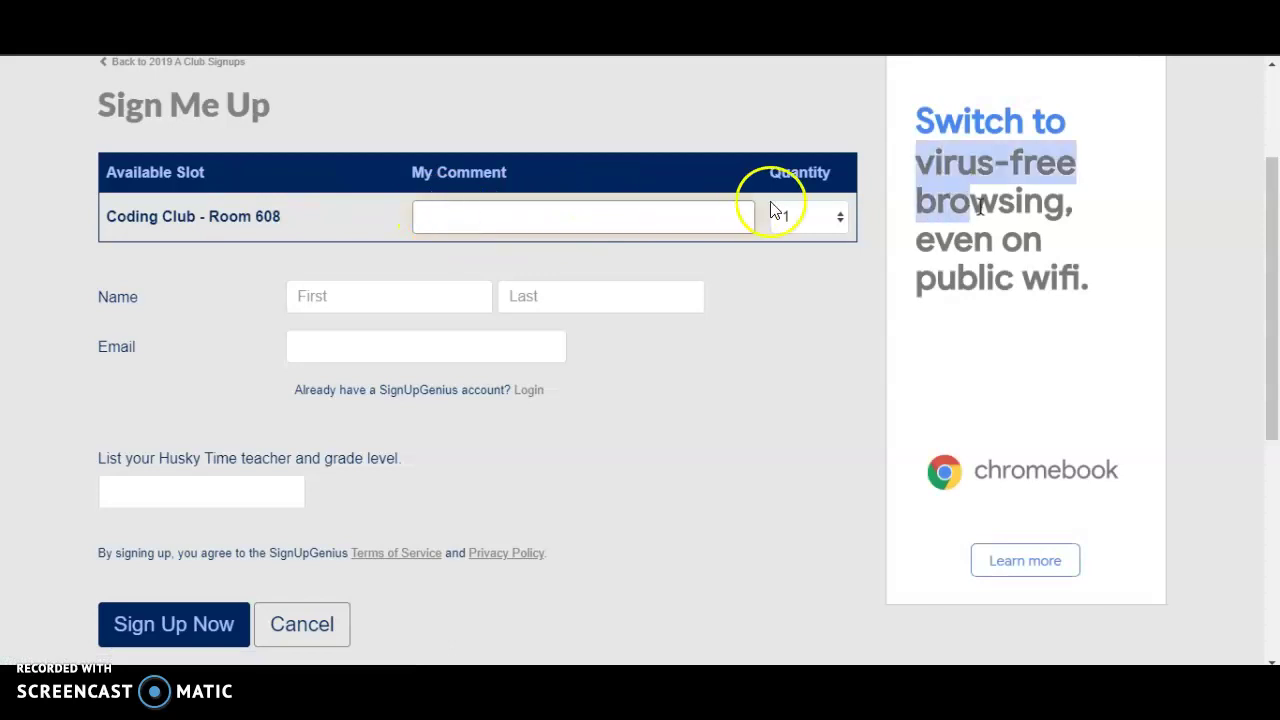
left_click(394, 295)
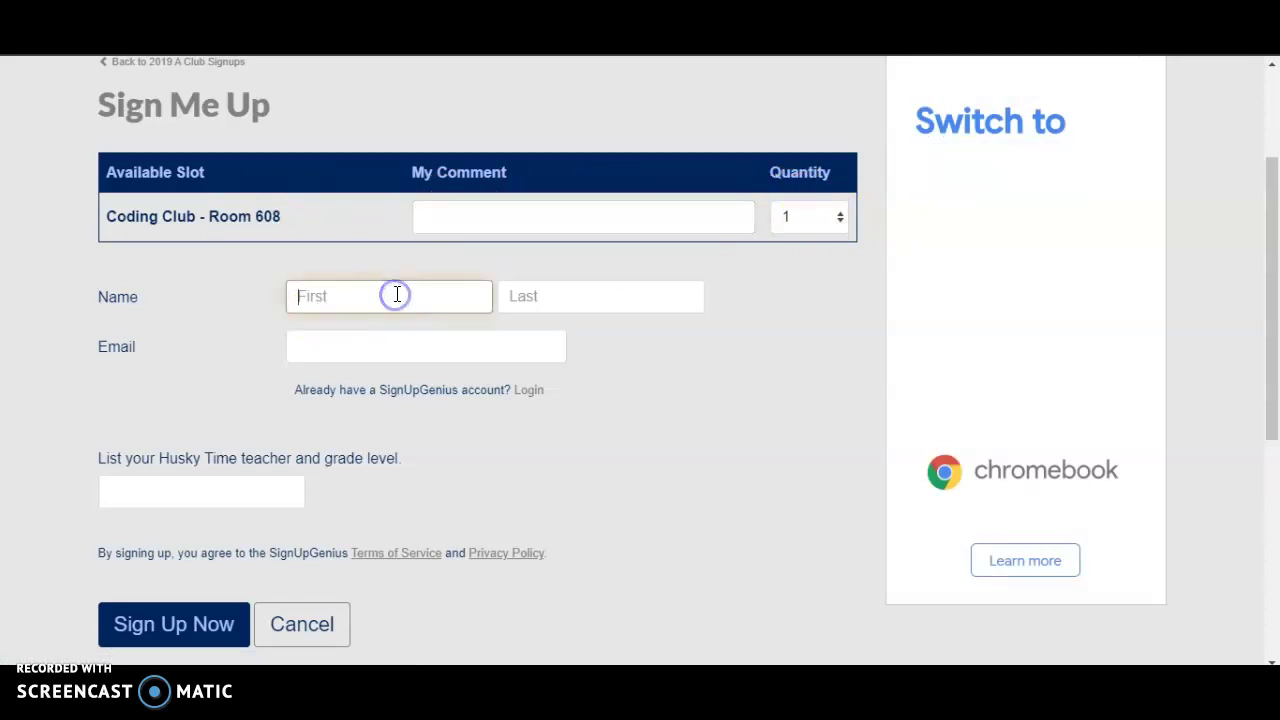
type("Patrick")
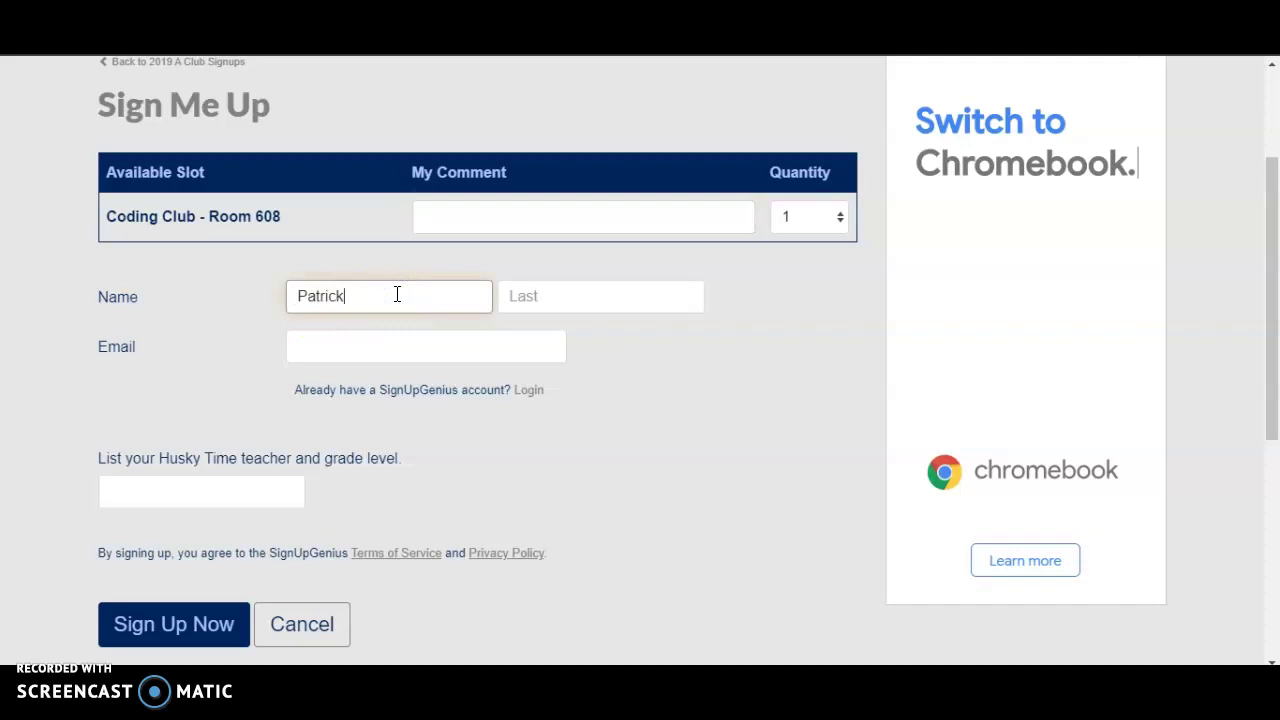
key("Tab")
type("Mahomes")
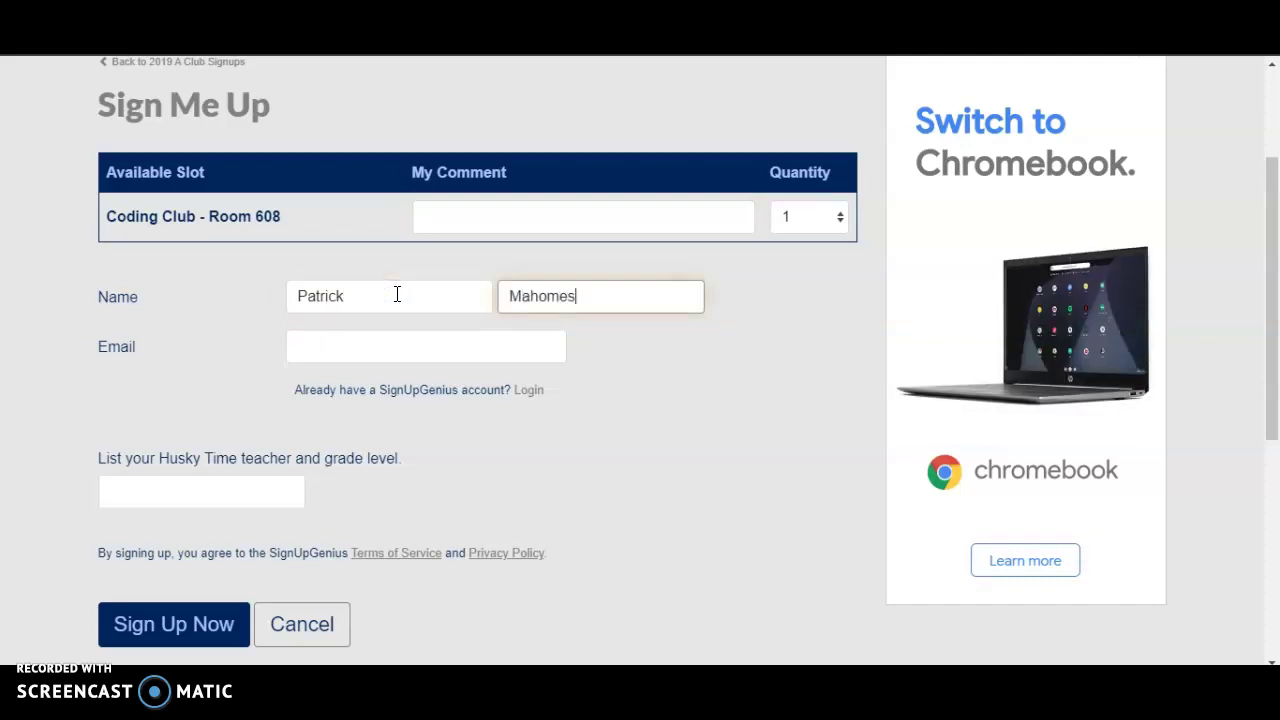
key("Tab")
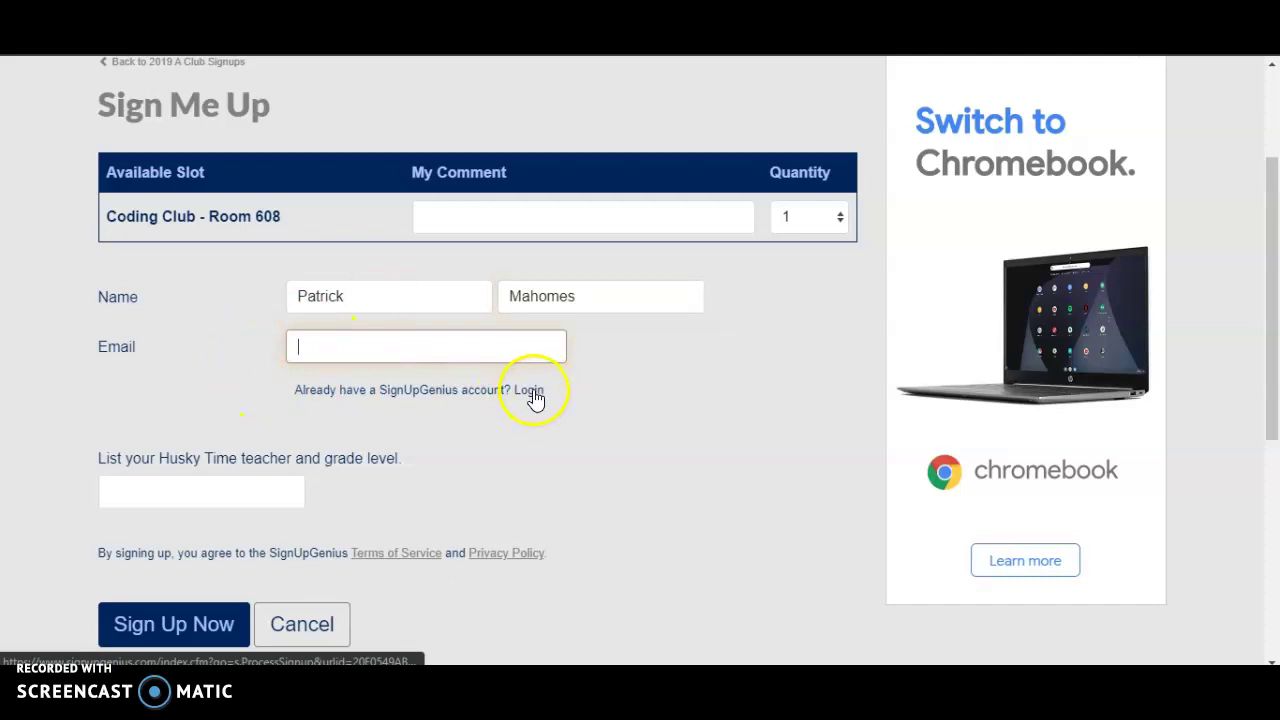
Step: Answer the Husky Time question with the teacher's last name and grade level 8, leaving the email empty
left_click(213, 496)
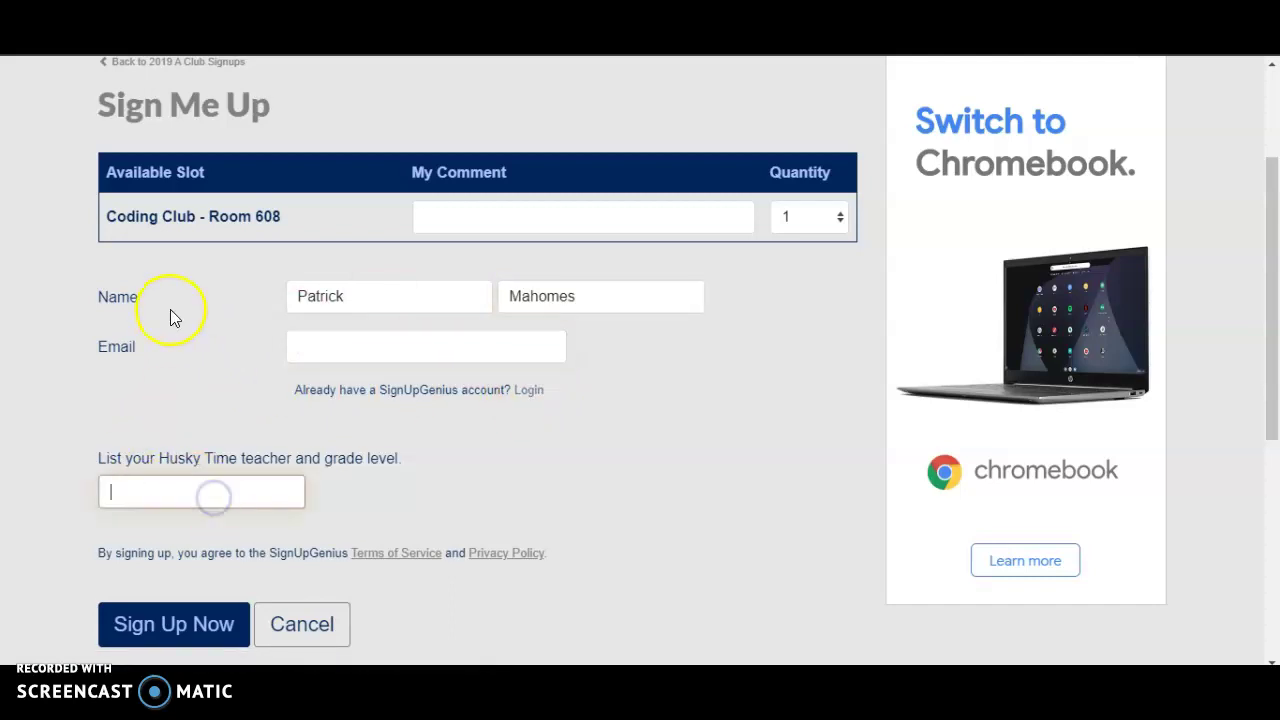
scroll(169, 318, "down", 1)
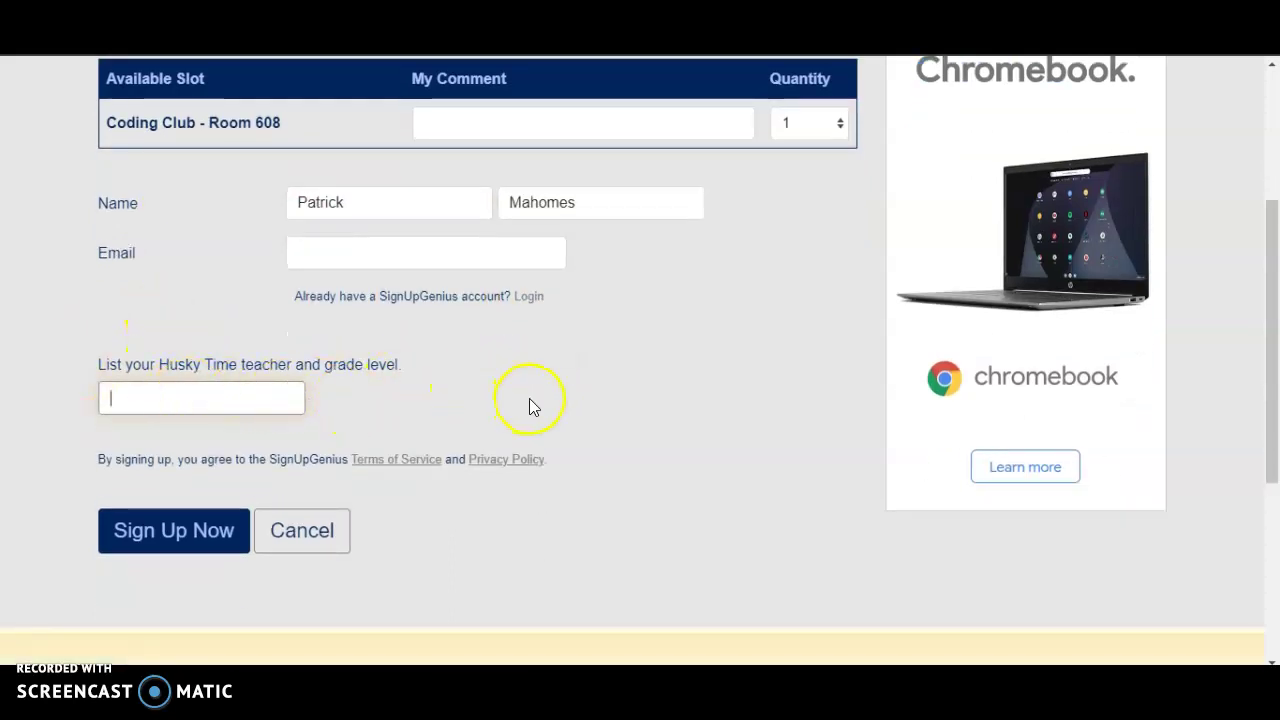
type("Shoemaker 8")
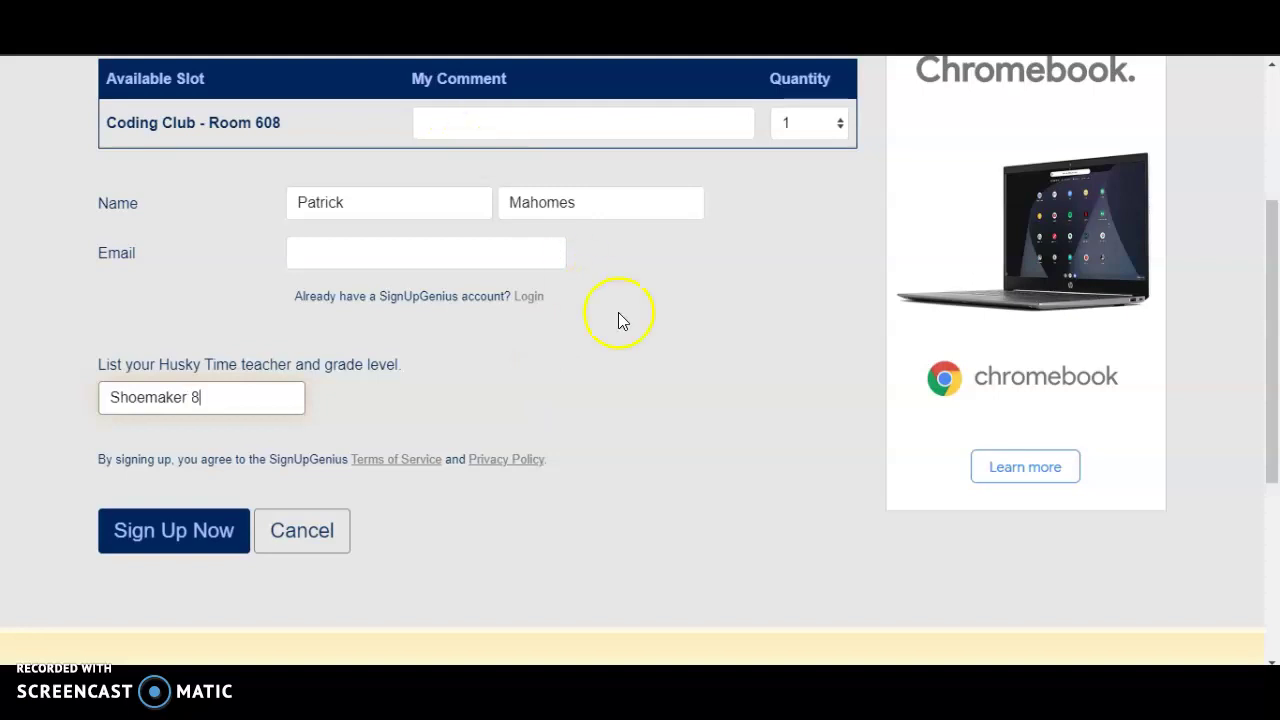
Step: Complete the Coding Club sign-up and go back to the club sign-up page
left_click(192, 533)
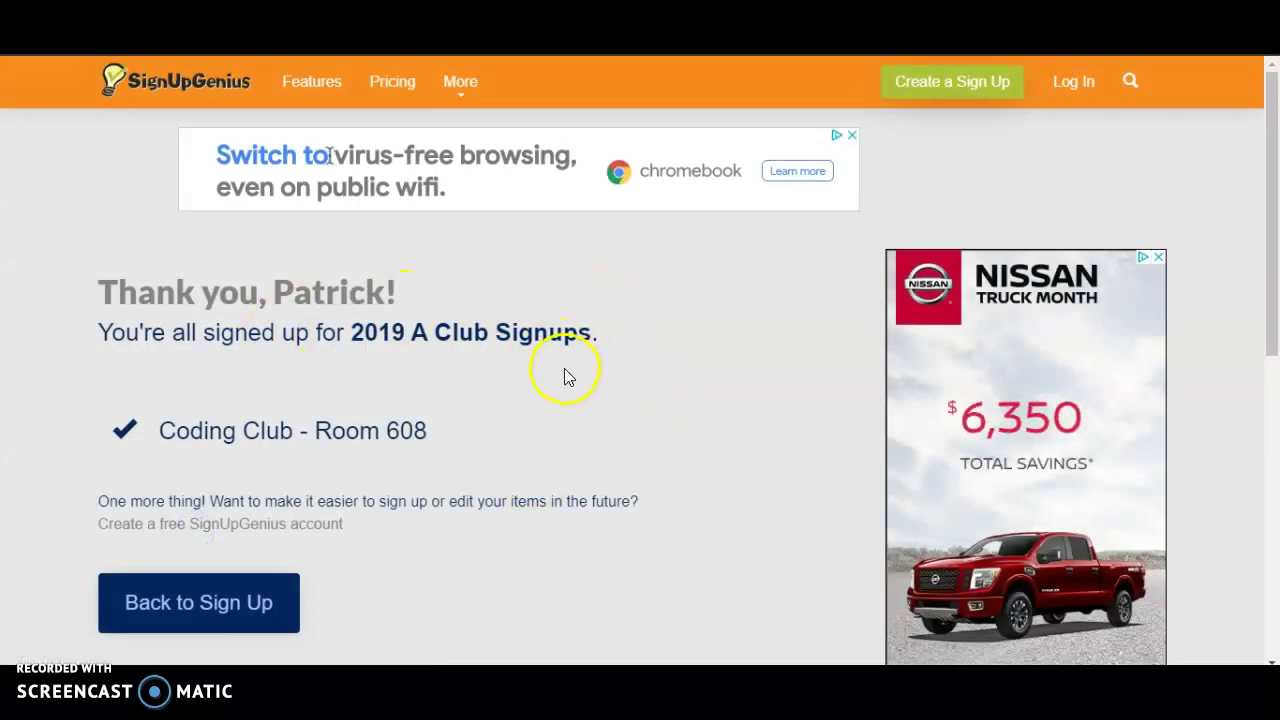
scroll(563, 366, "down", 1)
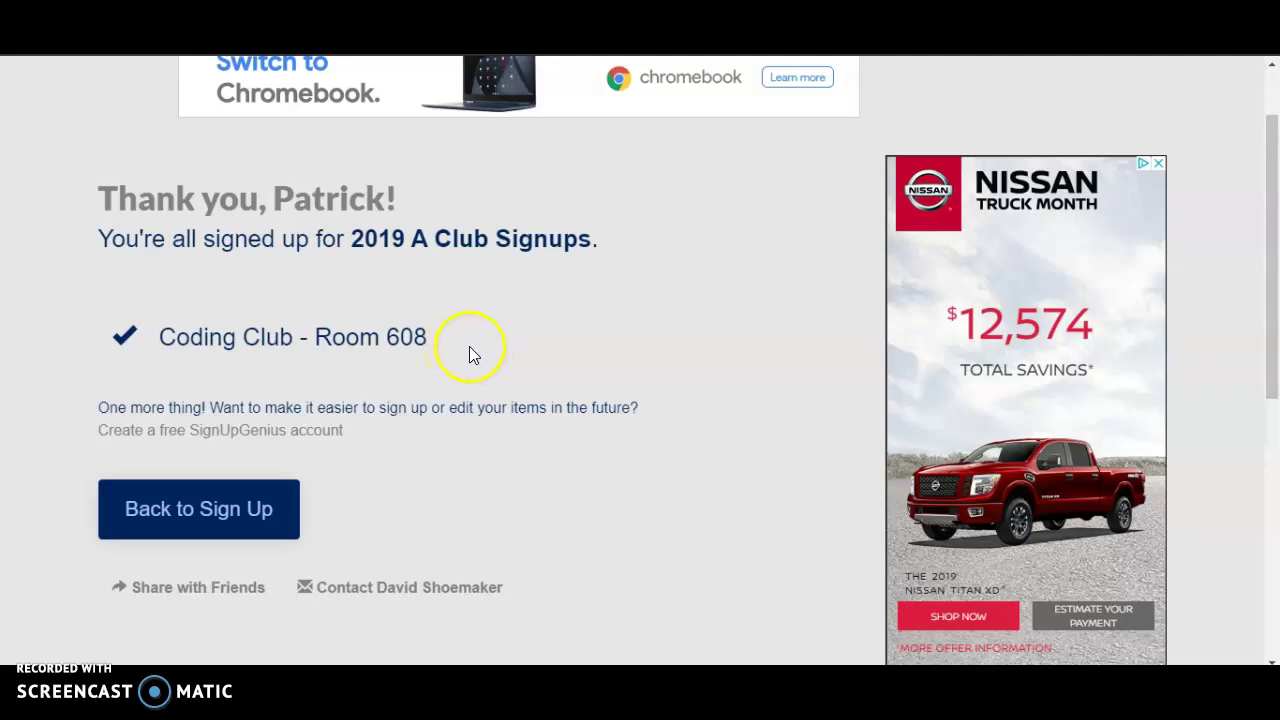
left_click(240, 512)
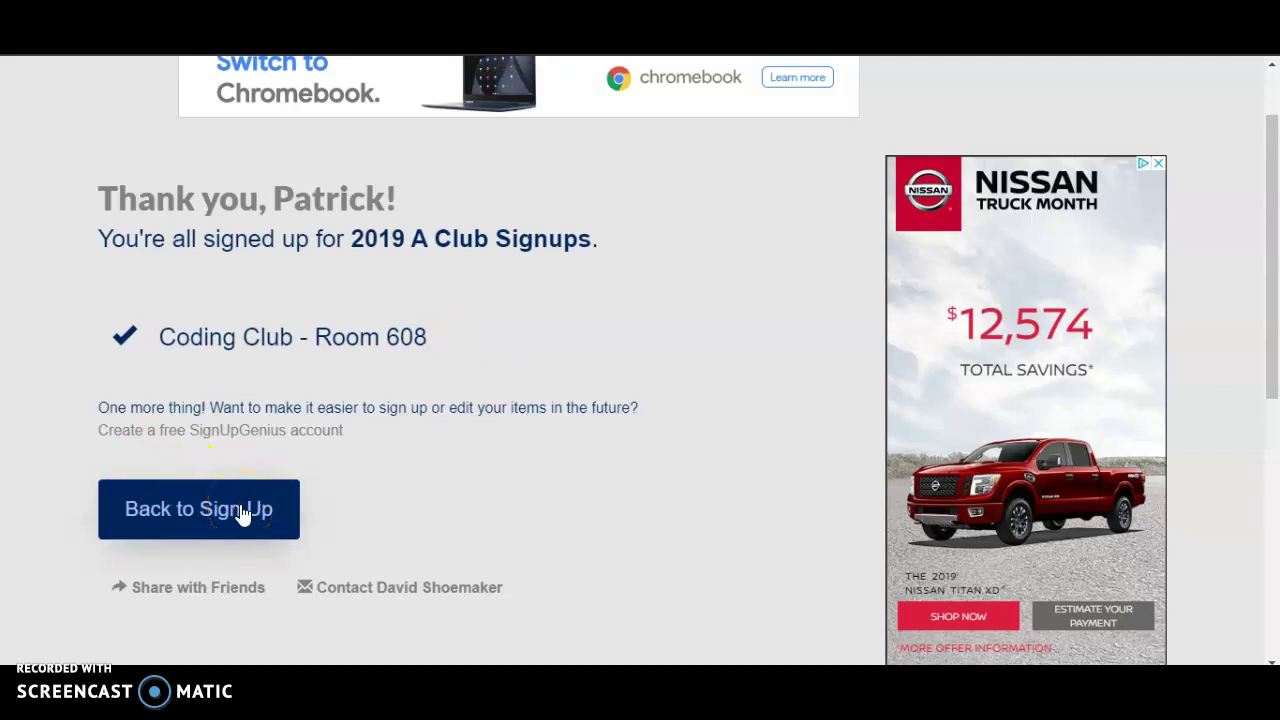